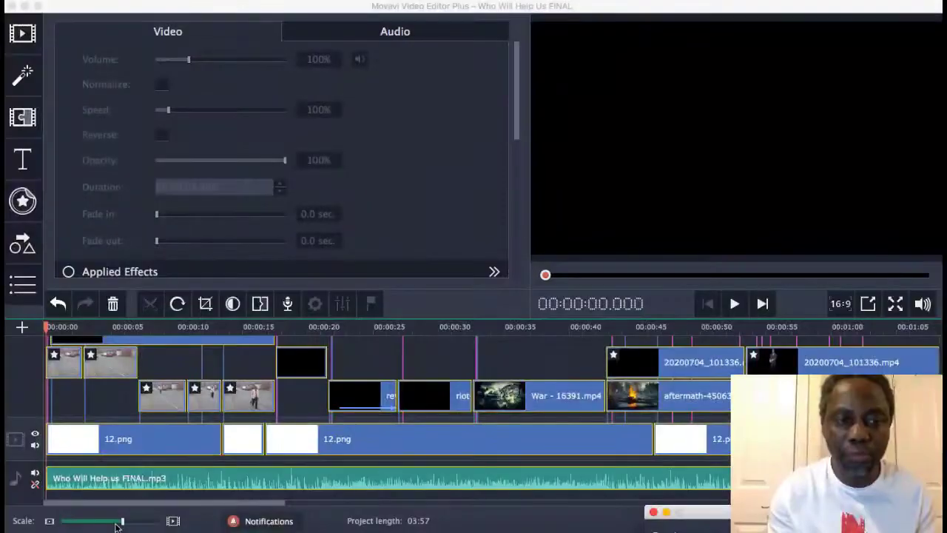
Zoom out the timeline to fit more of the project and preview the opening seconds of the video
left_click_drag(116, 524, 108, 521)
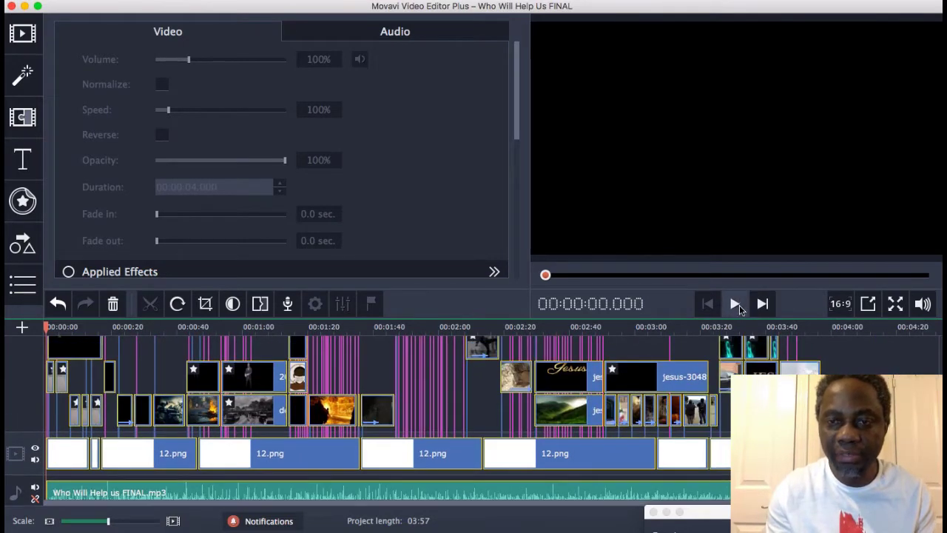
left_click(735, 305)
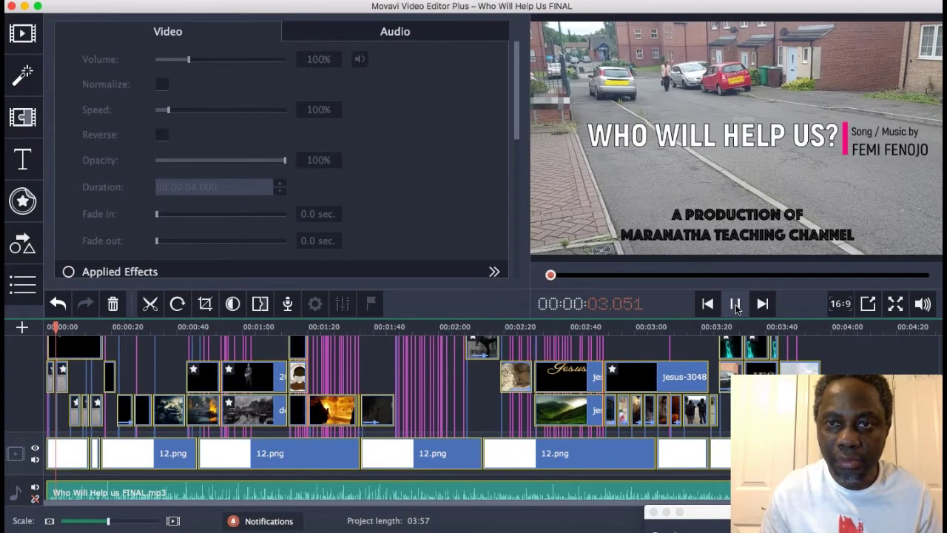
left_click(734, 304)
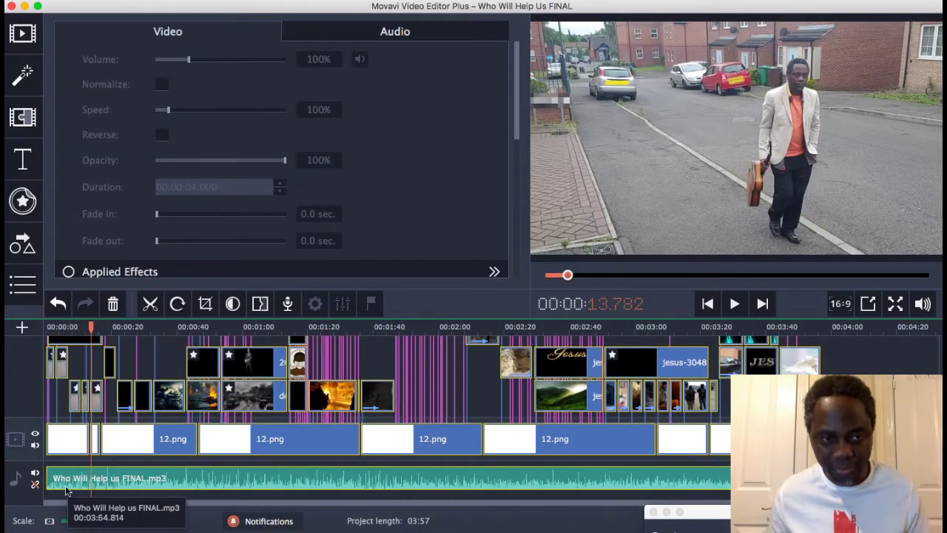
Examine the timeline's title, overlay, main video and audio tracks to see how the music video is layered
scroll(65, 485, "up", 5)
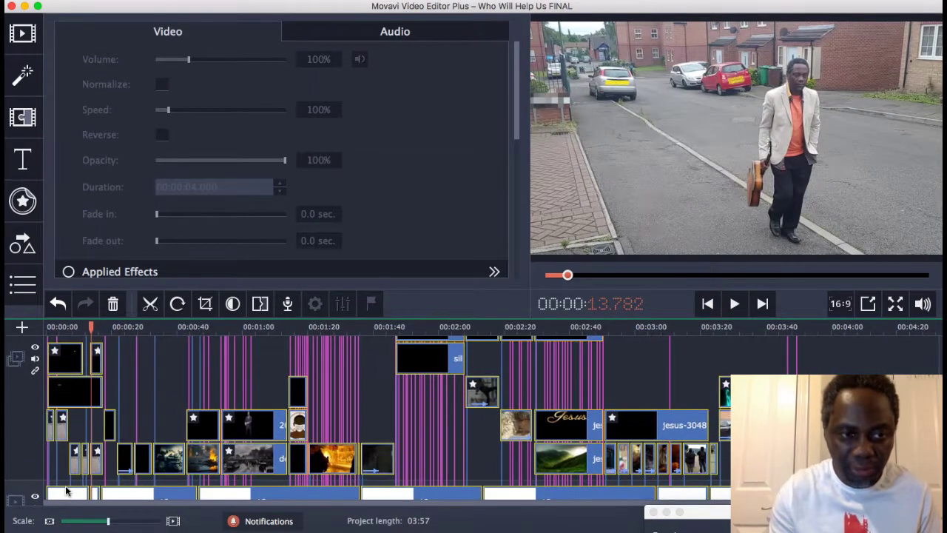
scroll(65, 486, "up", 3)
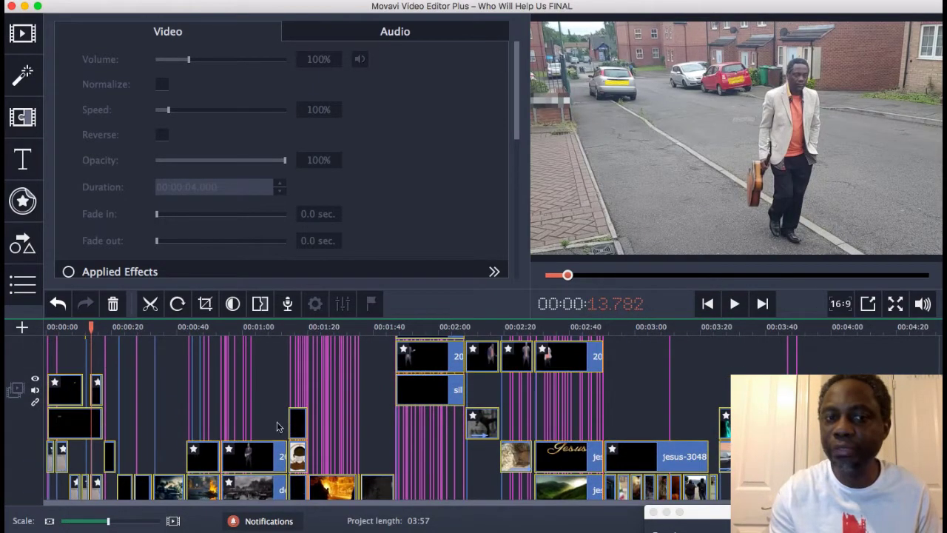
scroll(275, 413, "up", 5)
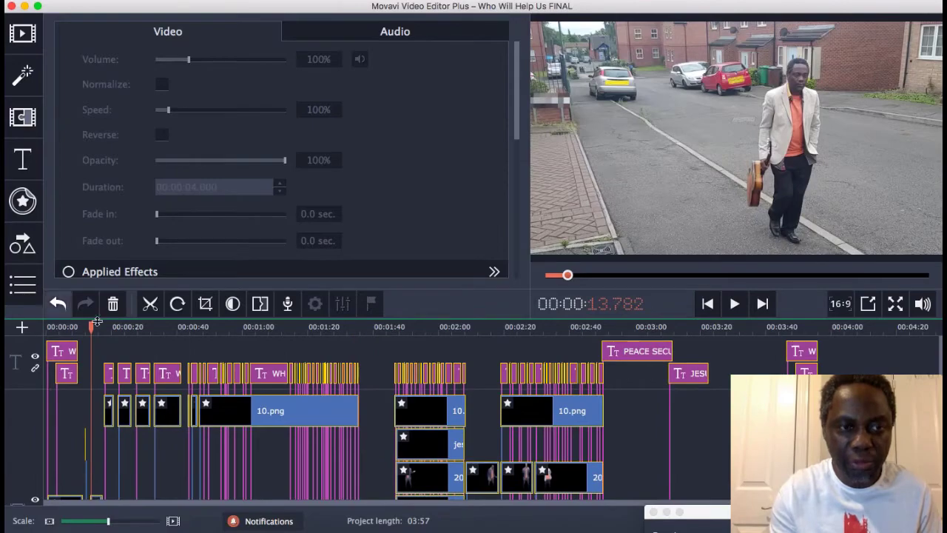
scroll(236, 465, "down", 5)
scroll(235, 465, "down", 1)
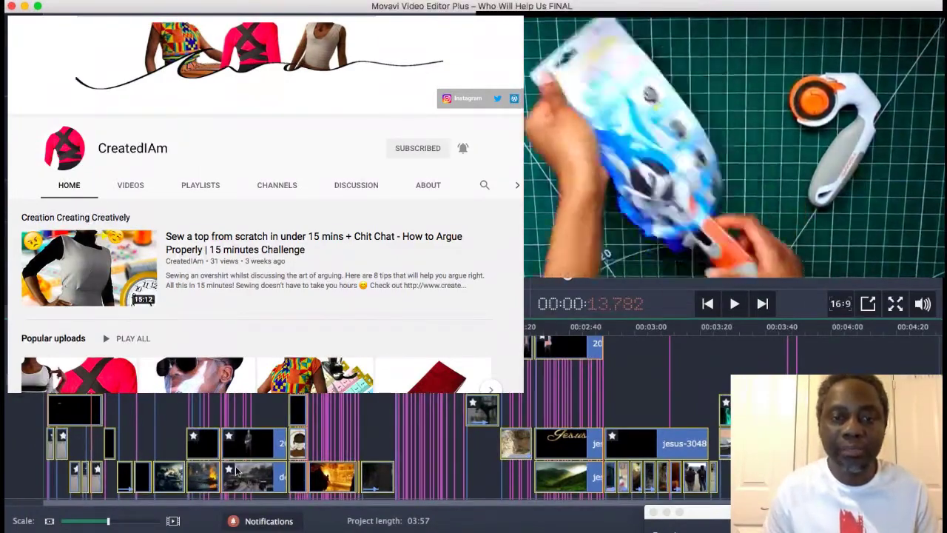
scroll(235, 472, "down", 2)
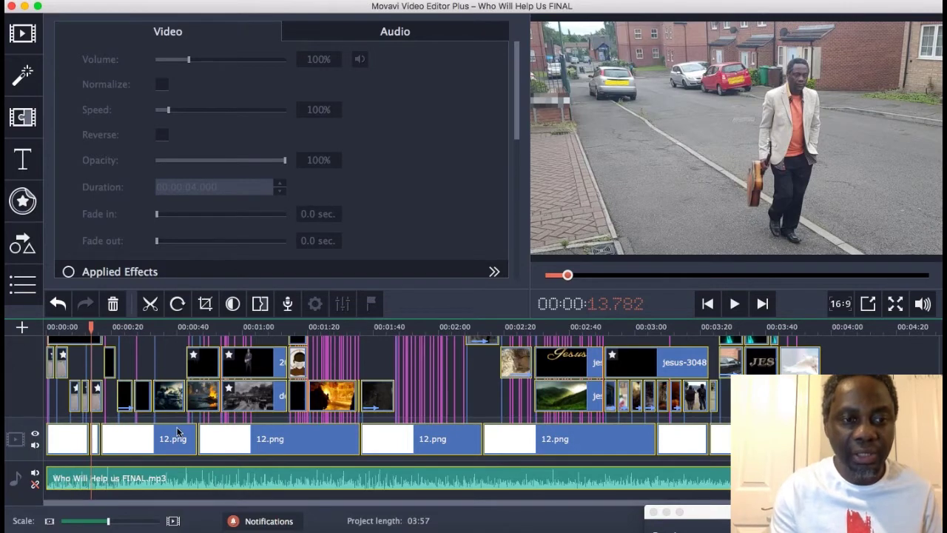
scroll(178, 434, "up", 10)
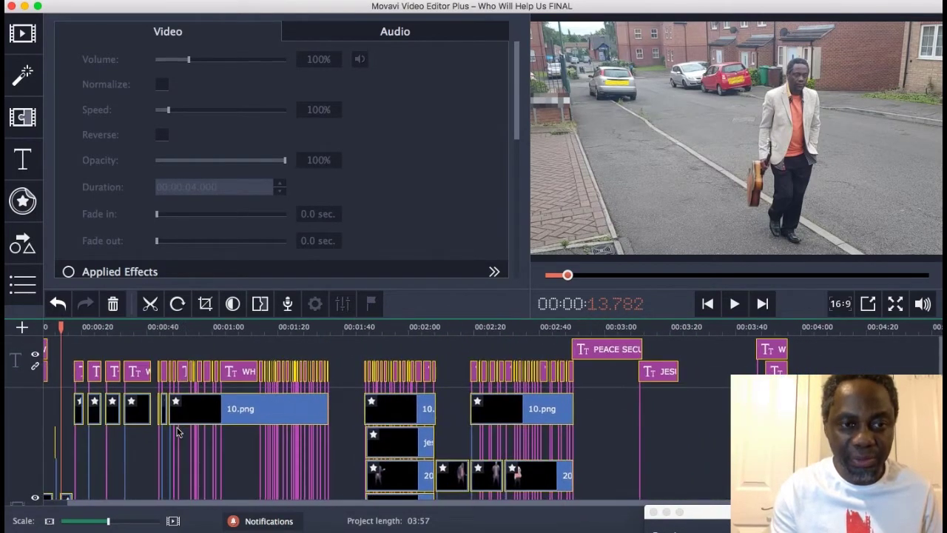
scroll(282, 389, "left", 2)
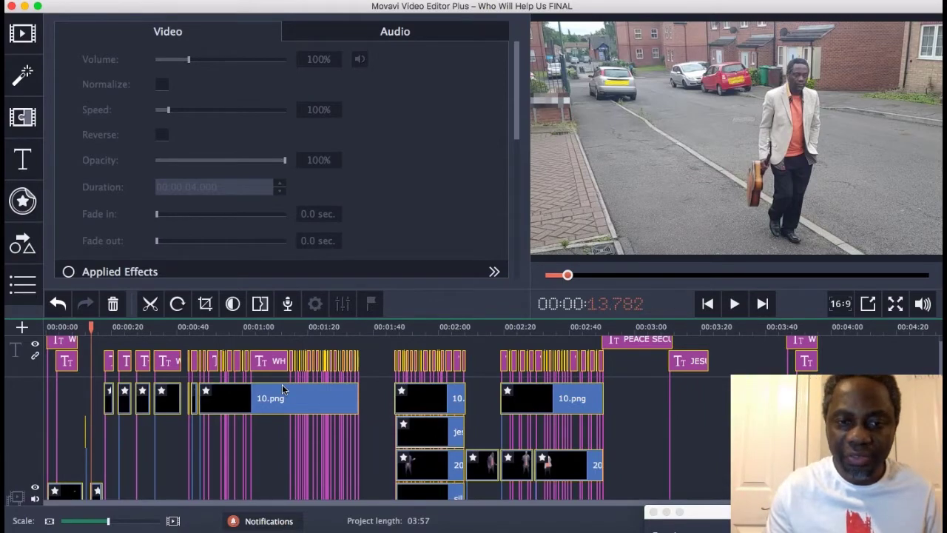
scroll(291, 415, "down", 5)
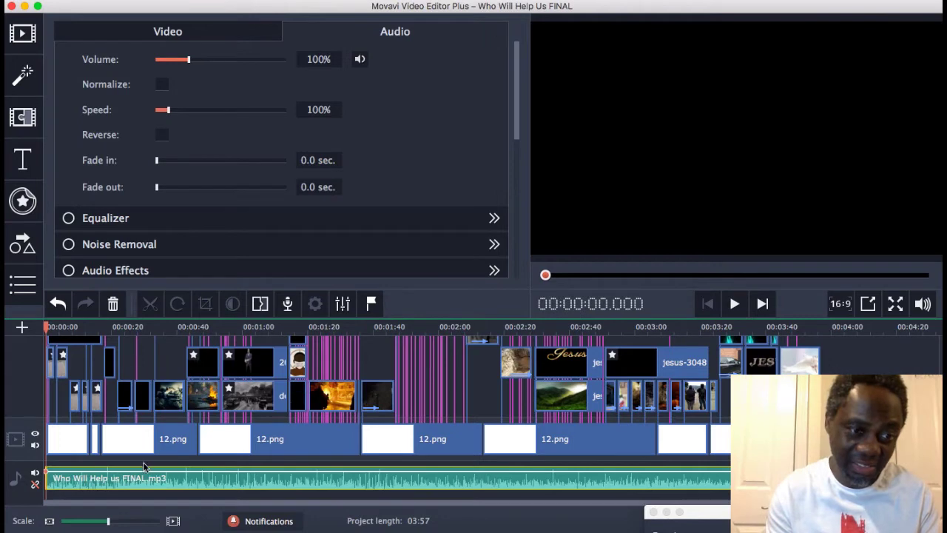
Preview the frame at 58 seconds and return the playhead to the start of the project
left_click(93, 483)
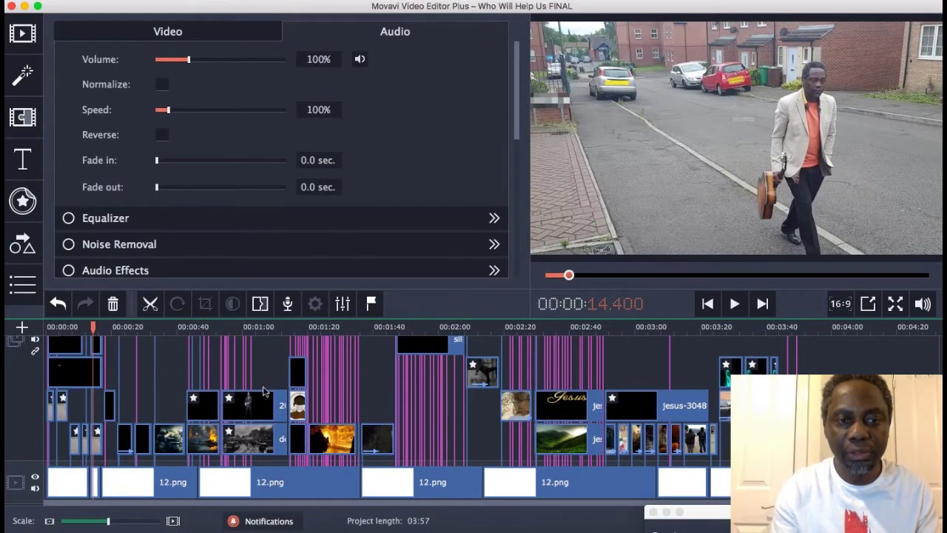
left_click(234, 328)
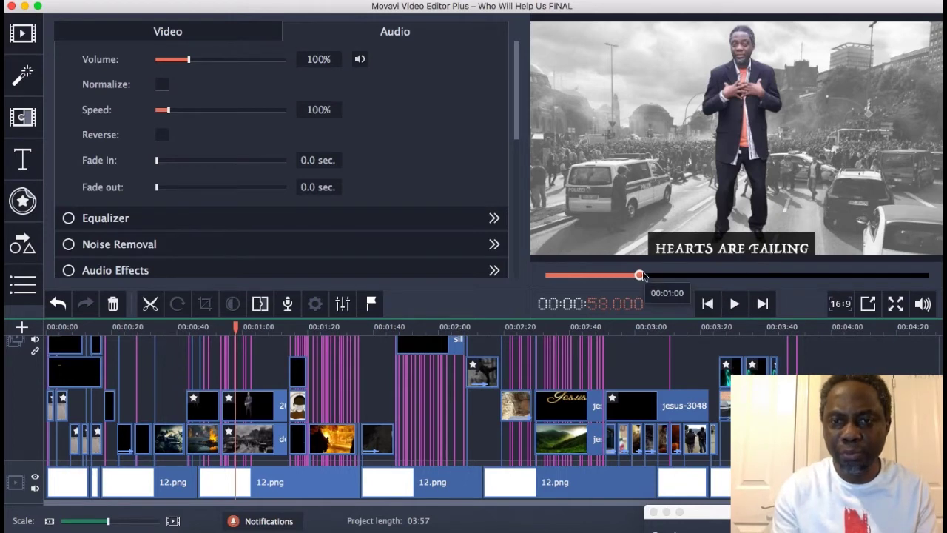
left_click_drag(639, 276, 522, 277)
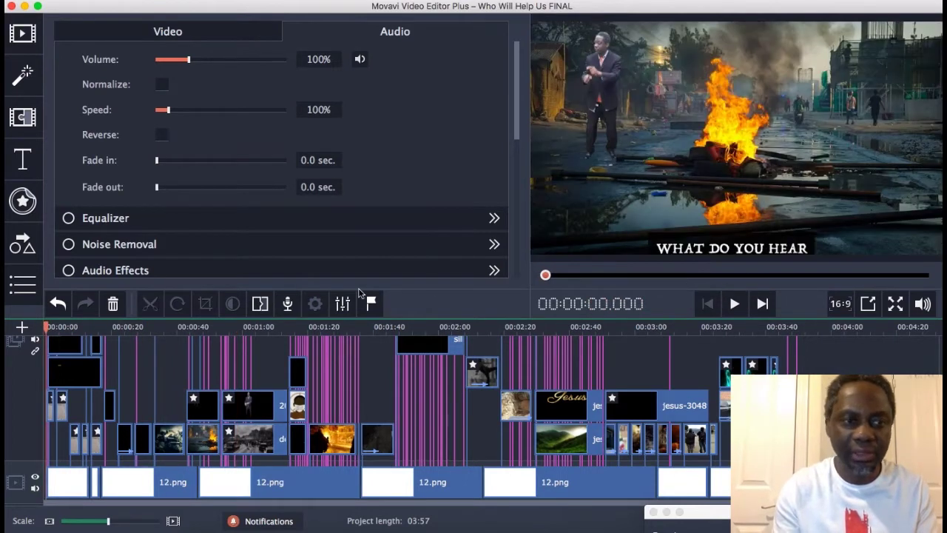
Play the project from the opening titles to the LAWLESSNESS caption at about 28 seconds, with the title tracks in view
key("space")
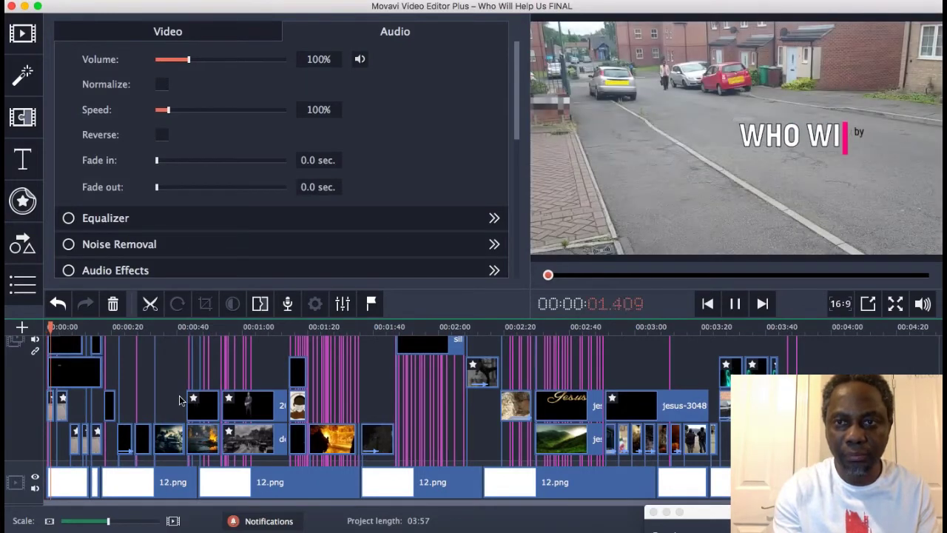
key("space")
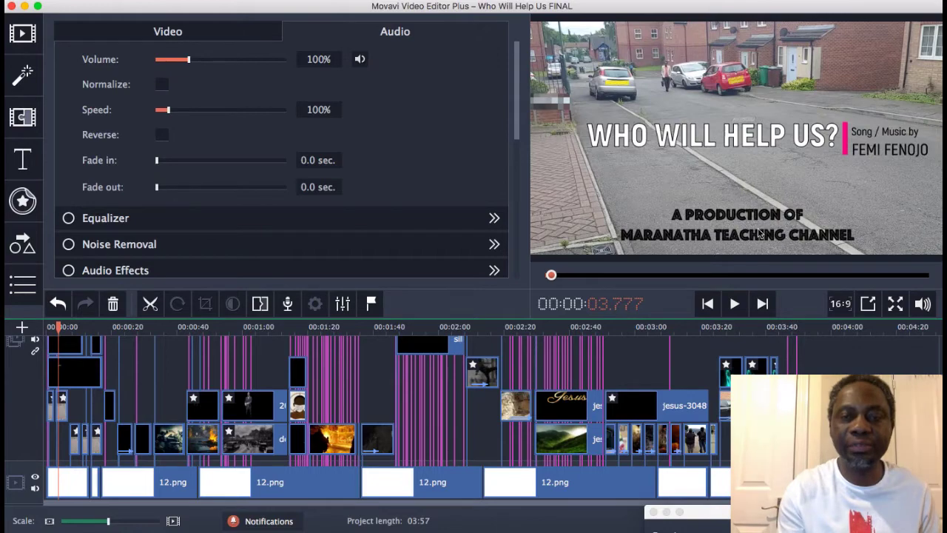
scroll(287, 365, "up", 2)
scroll(287, 364, "up", 2)
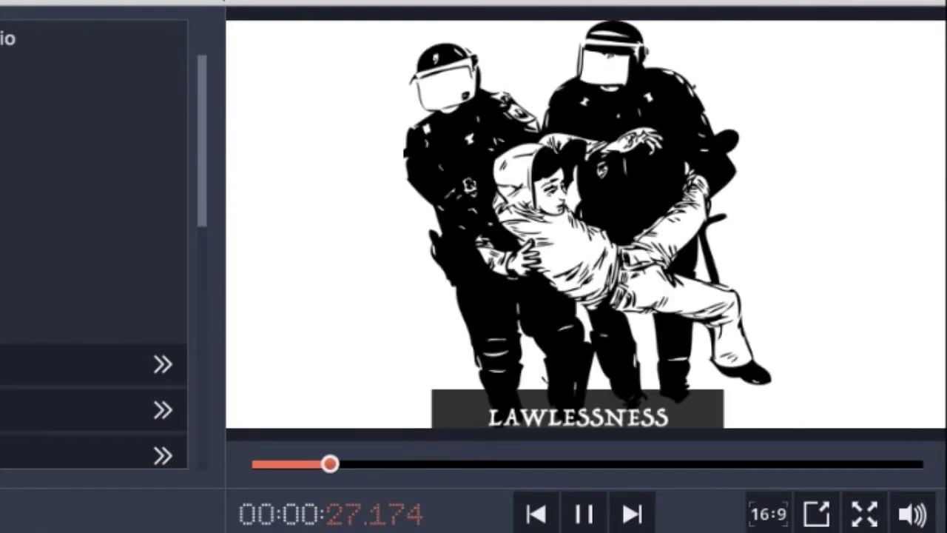
key("space")
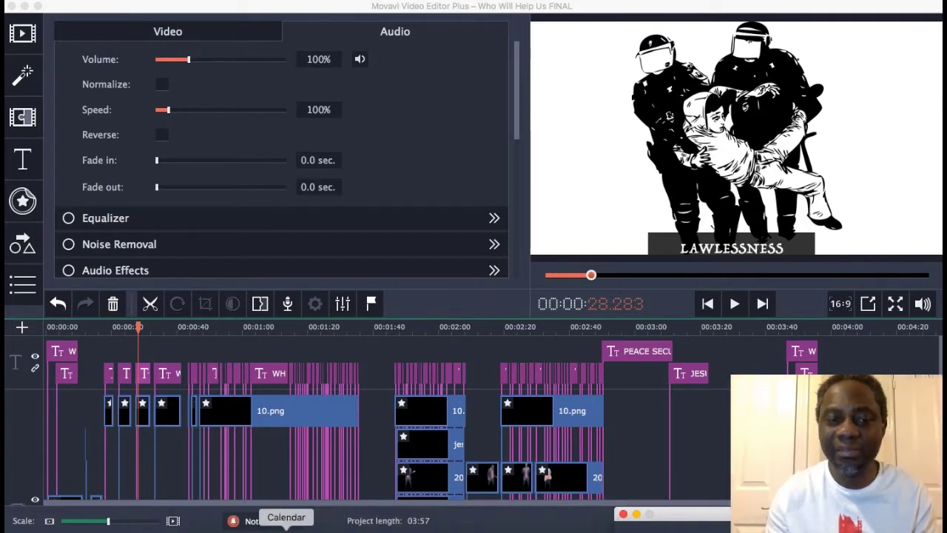
Switch to Pixabay in the browser, make the window full screen and search images for "riots"
left_click(271, 527)
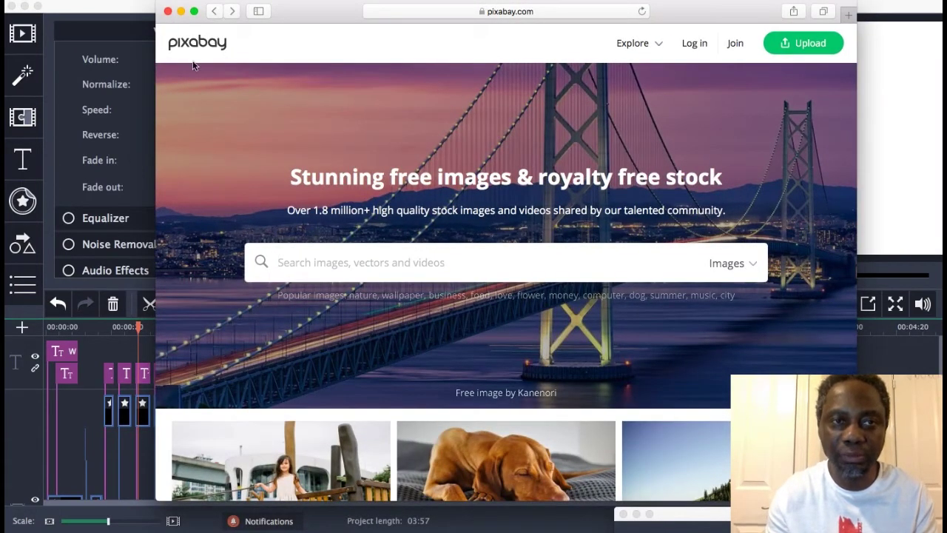
left_click(194, 12)
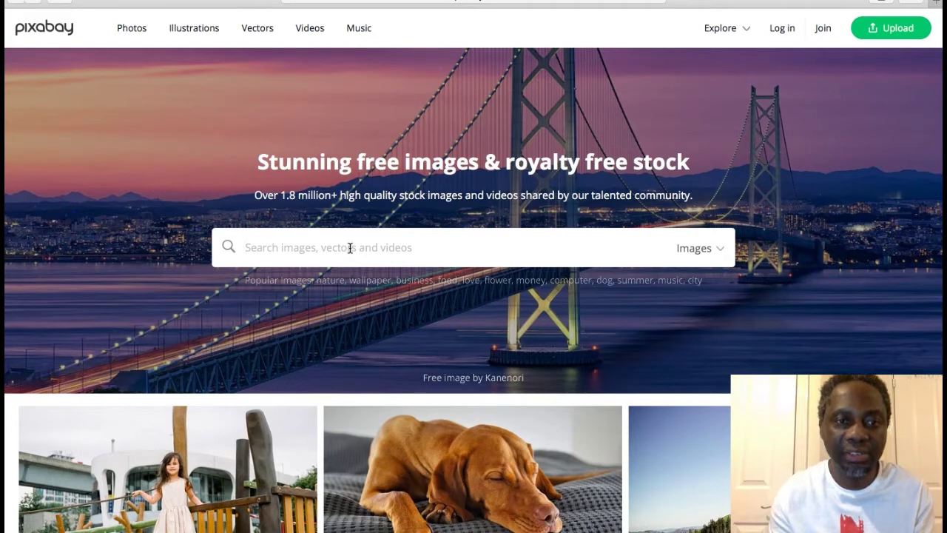
type("riots")
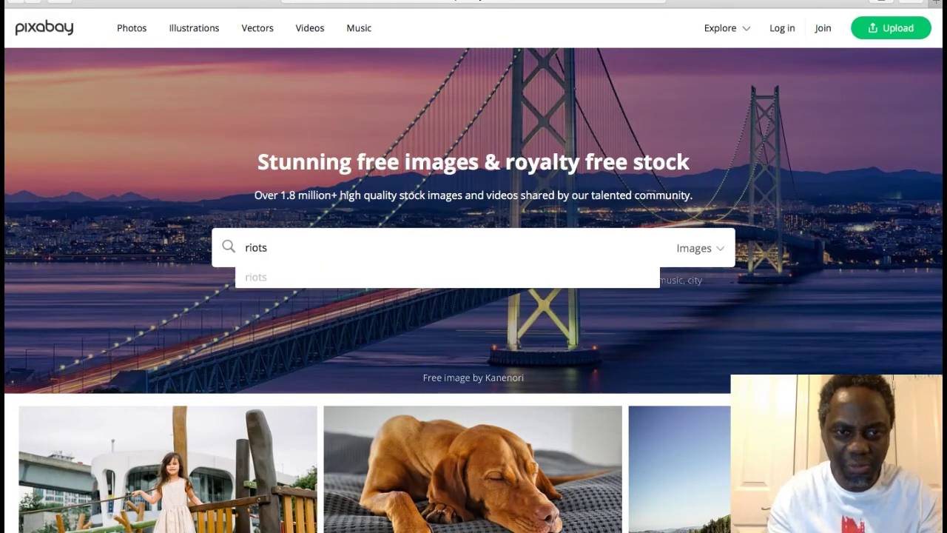
key("Return")
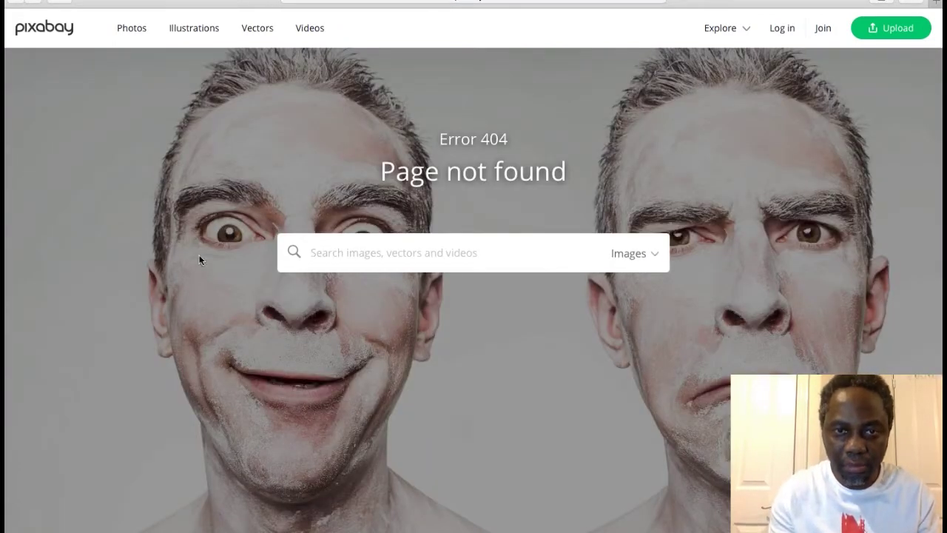
Search Pixabay images for "riot"
left_click(315, 246)
type("riots")
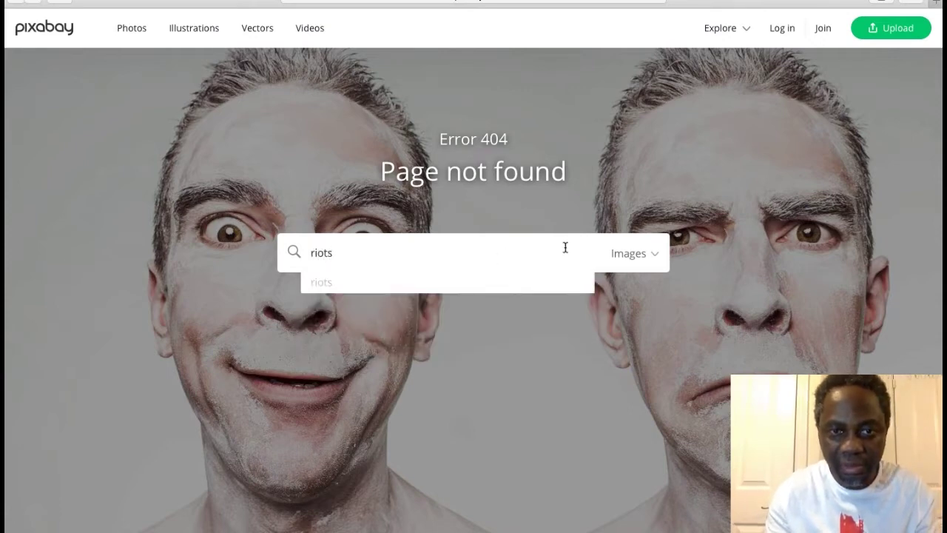
key("BackSpace")
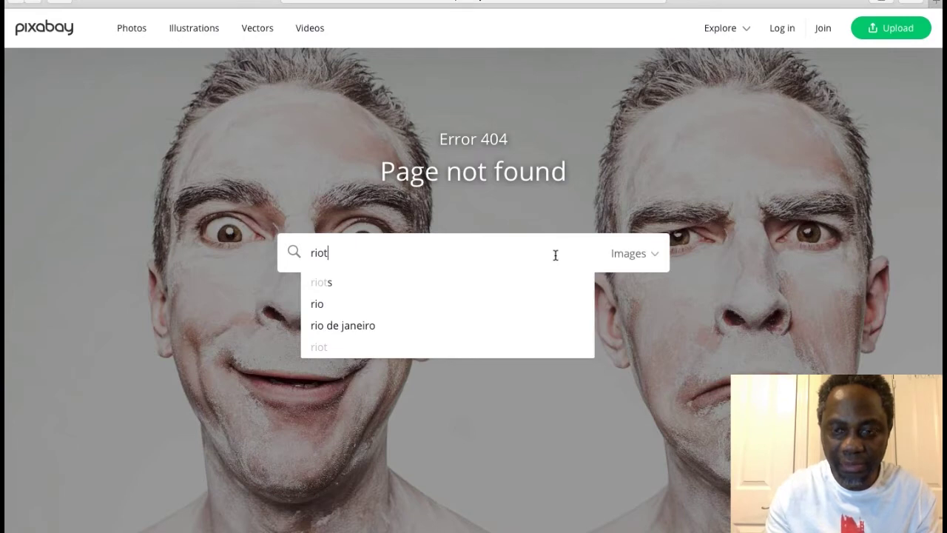
key("Return")
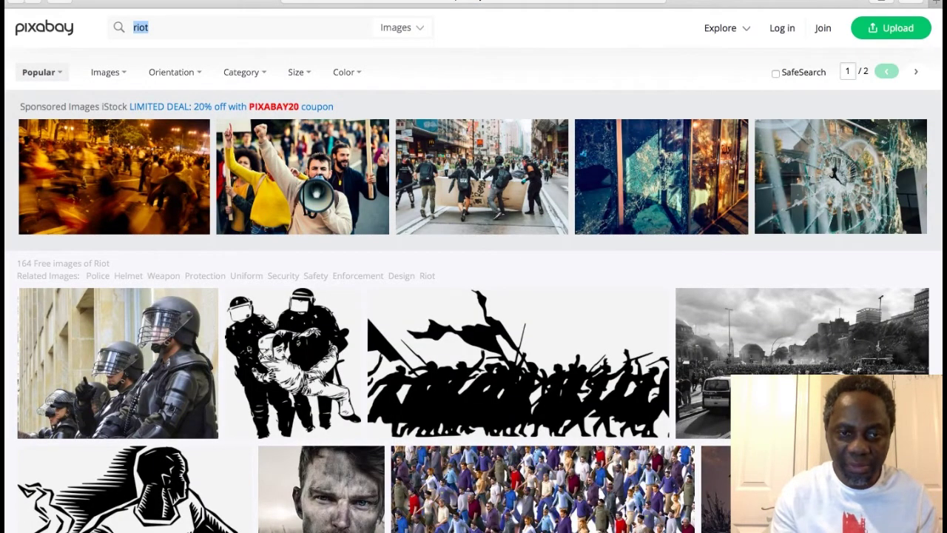
Browse the riot image results and limit the search to videos
mouse_move(333, 317)
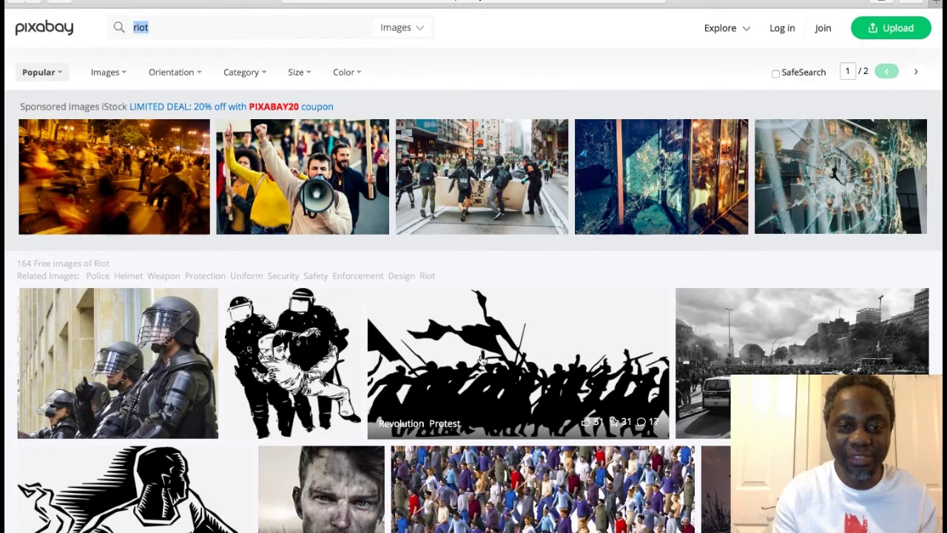
scroll(473, 360, "down", 5)
scroll(481, 360, "down", 6)
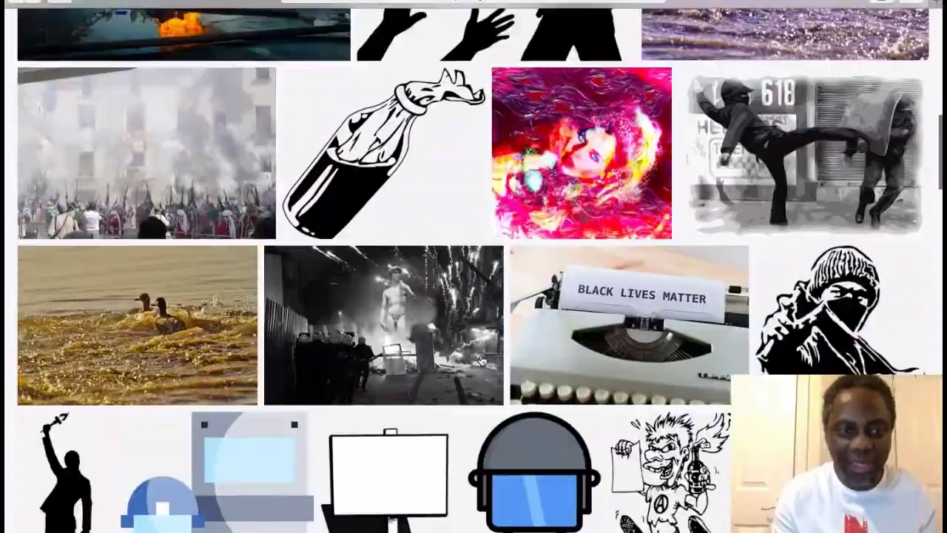
scroll(482, 360, "up", 10)
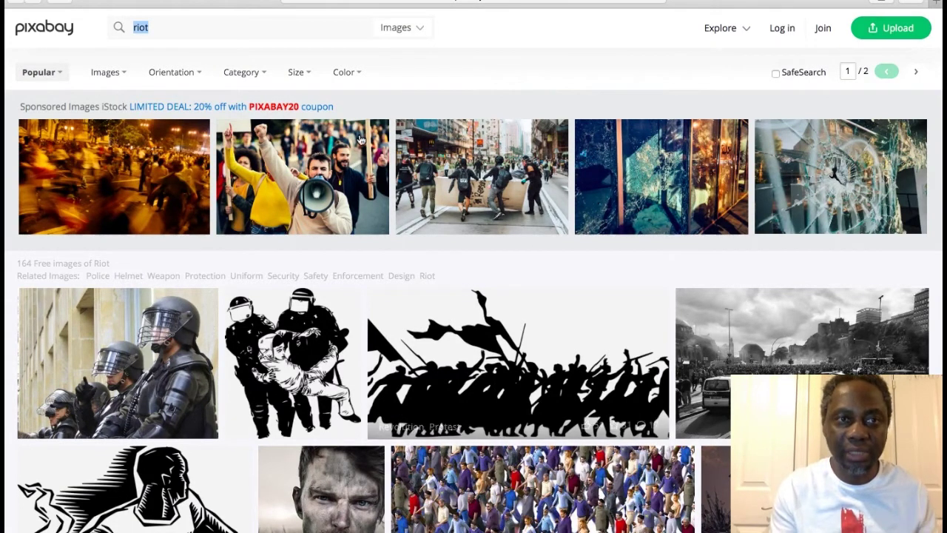
left_click(417, 31)
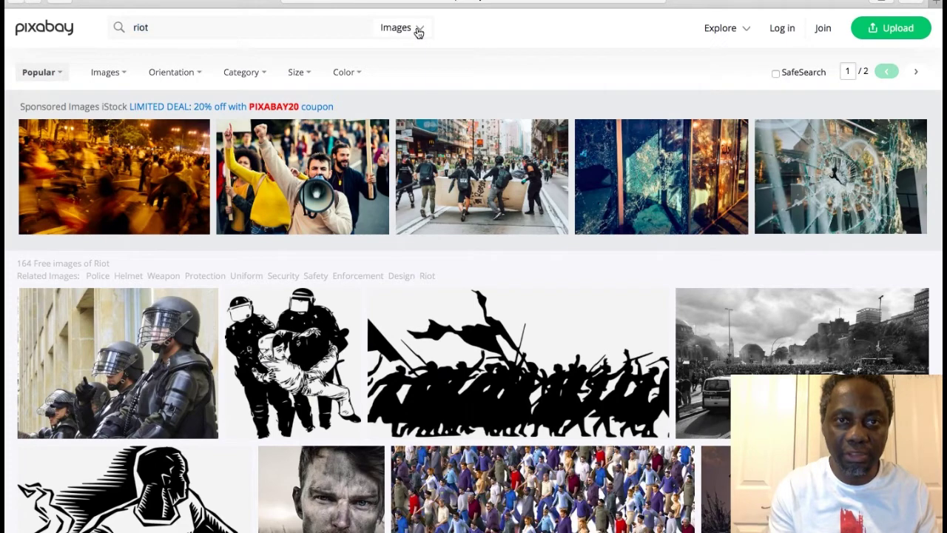
left_click(372, 151)
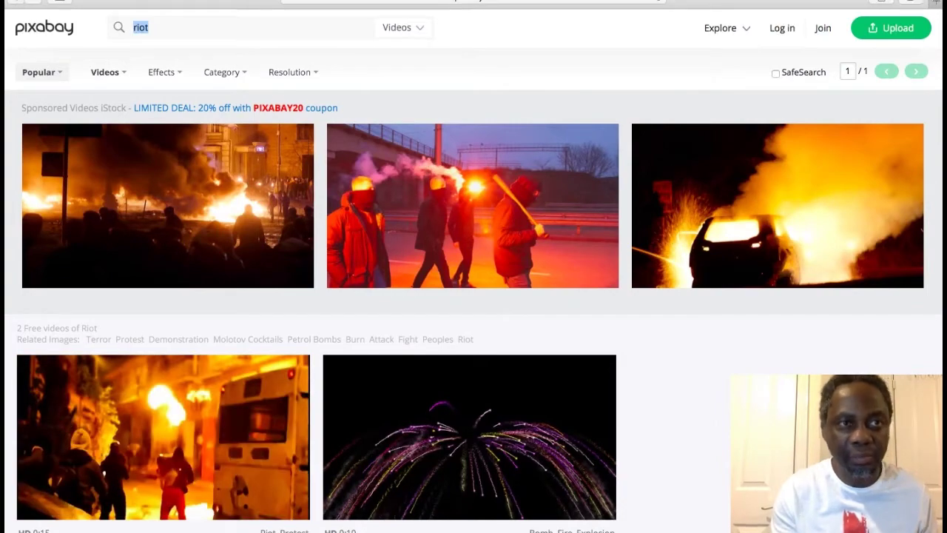
Return to Movavi Video Editor Plus, move the playhead to the project start and examine the overlay and video tracks
mouse_move(46, 4)
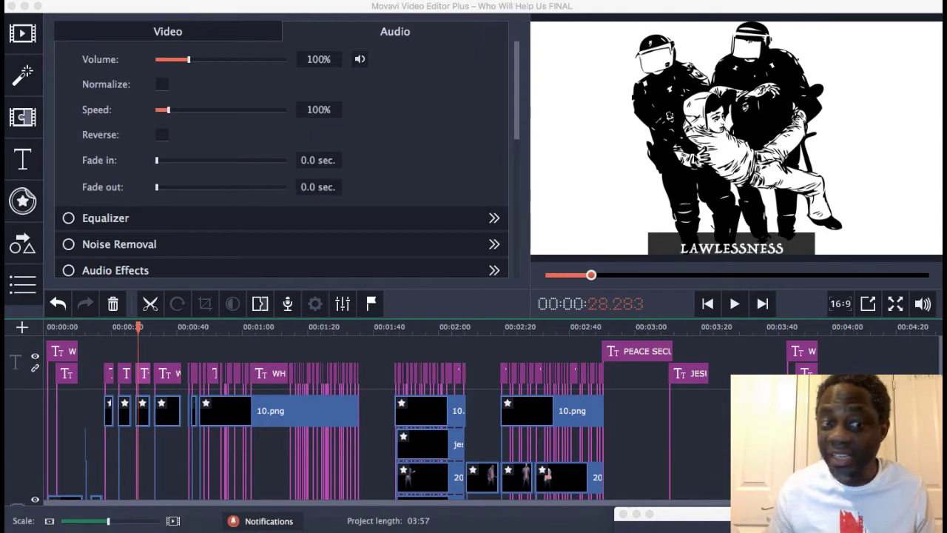
scroll(572, 339, "down", 5)
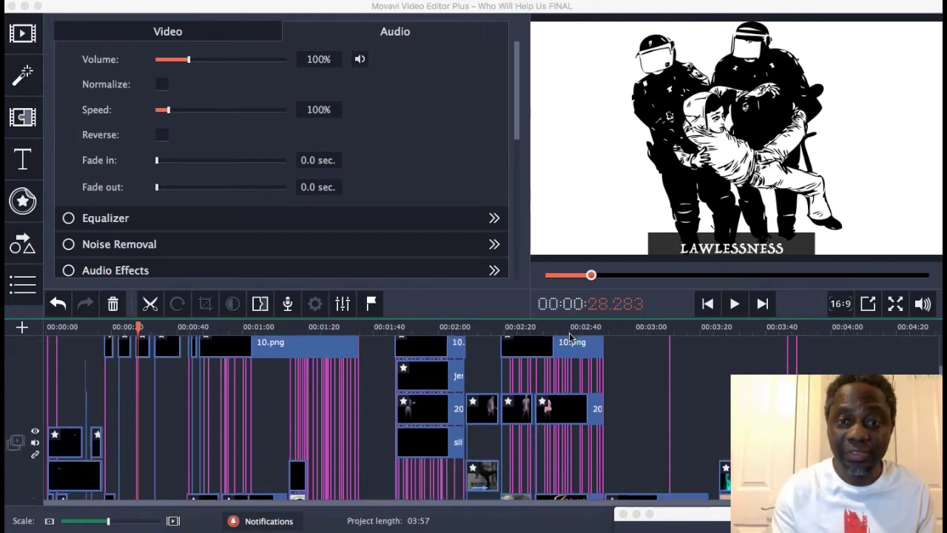
left_click_drag(591, 274, 546, 274)
scroll(262, 476, "up", 5)
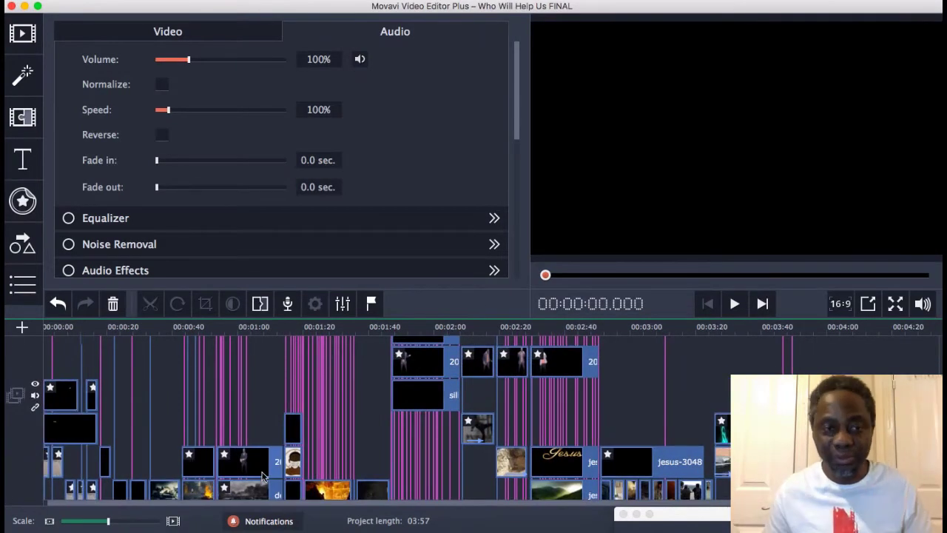
scroll(207, 466, "down", 1)
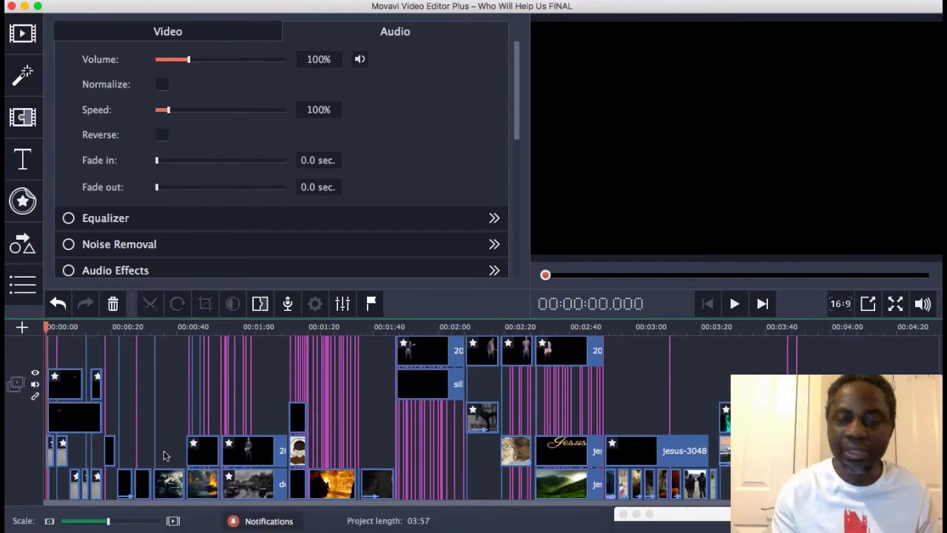
scroll(70, 492, "down", 5)
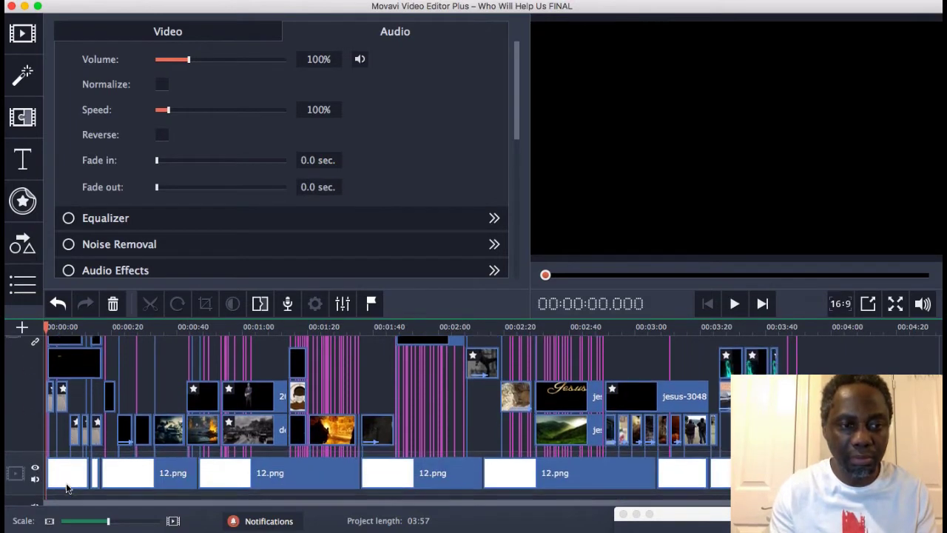
Extend the last white background image on the video track past the dove clip, to a duration of 00:00:40.711
left_click(71, 483)
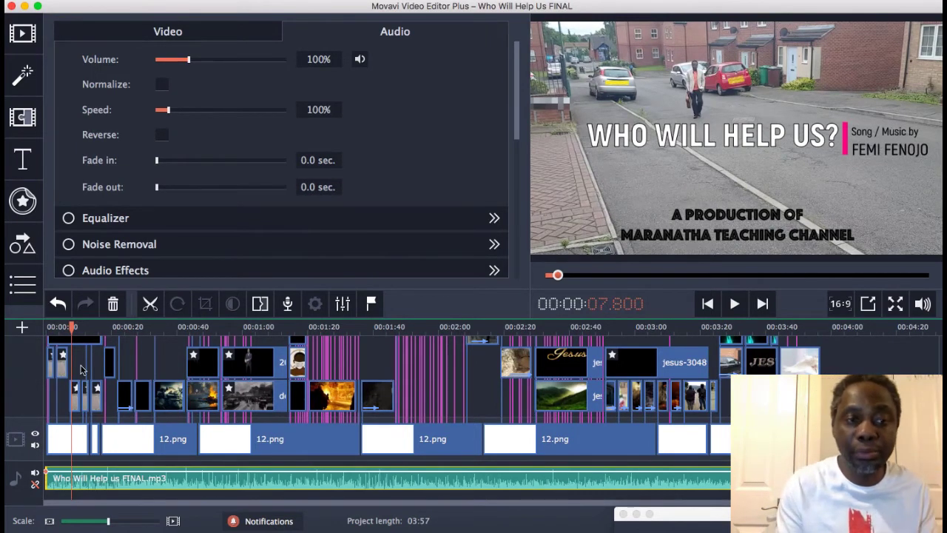
left_click(71, 447)
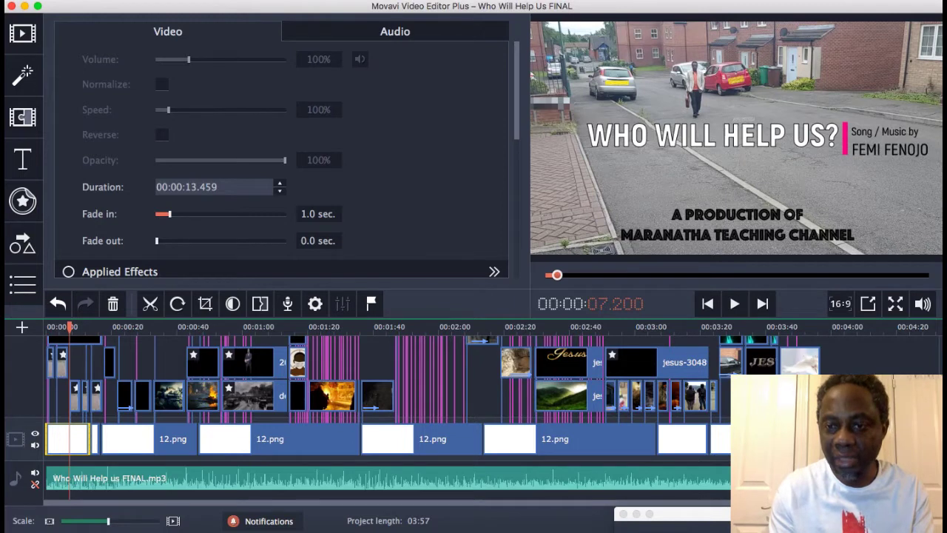
key("End")
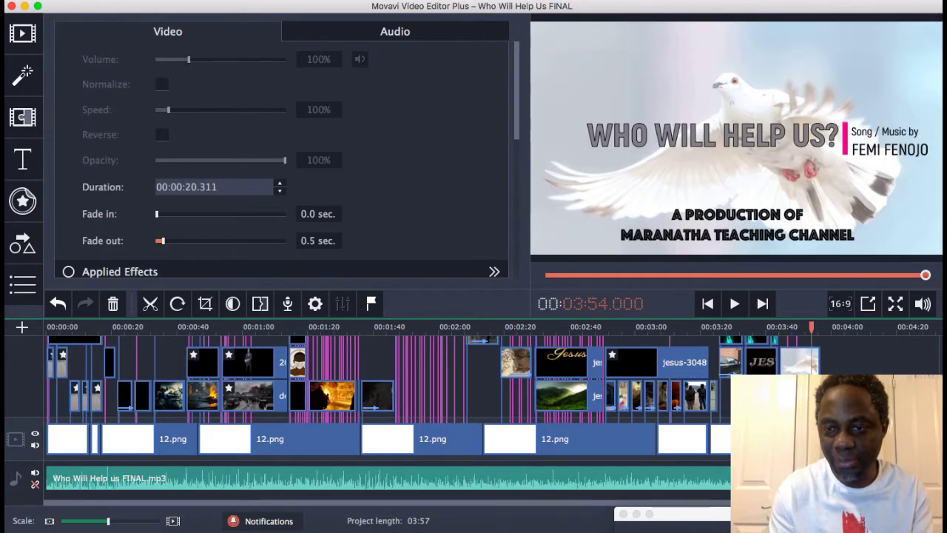
key("End")
left_click_drag(821, 439, 887, 439)
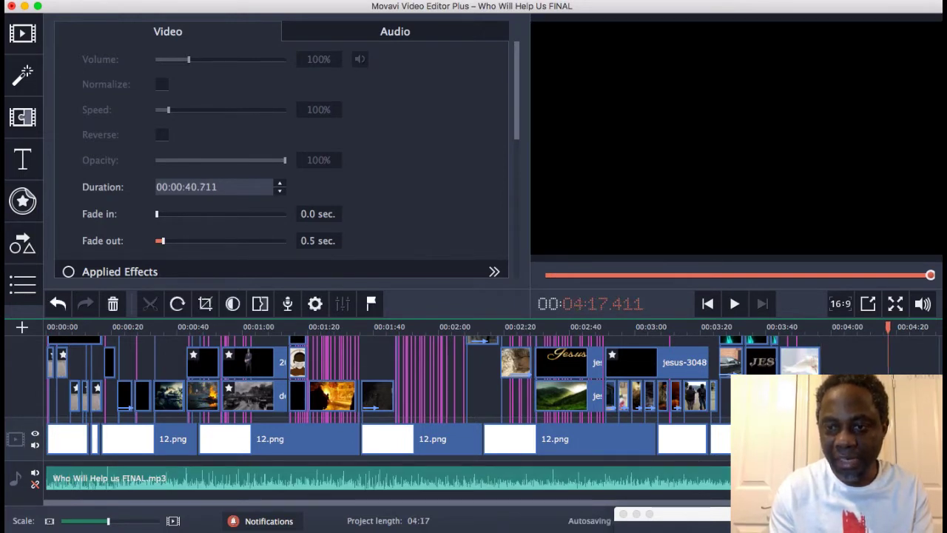
left_click(864, 328)
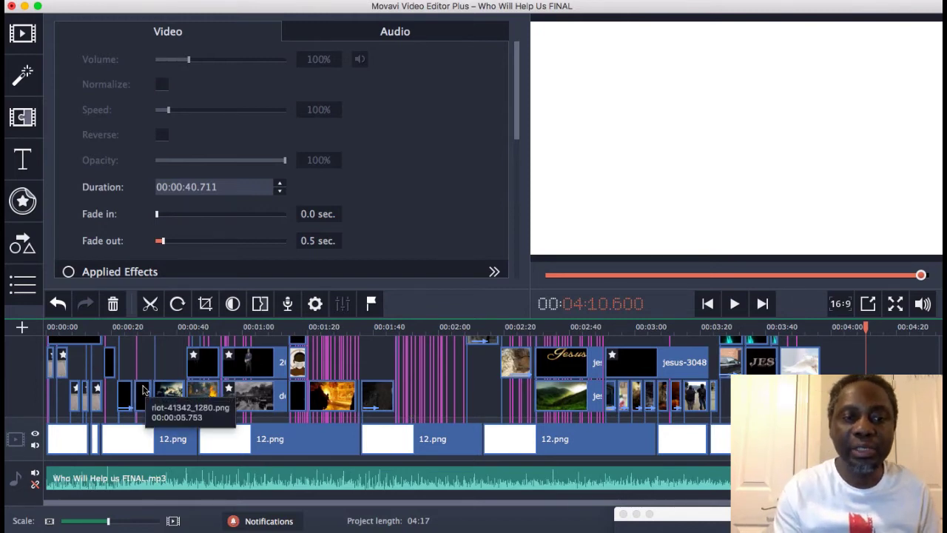
Play the section from the lawlessness illustration to the singer in front of the street fire, lowering the sound volume
scroll(148, 387, "up", 2)
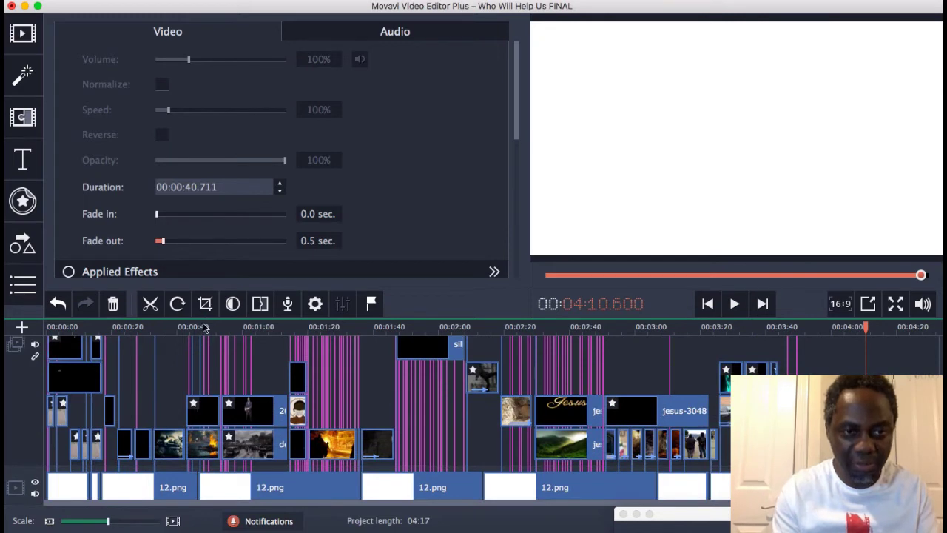
left_click(204, 330)
left_click(736, 305)
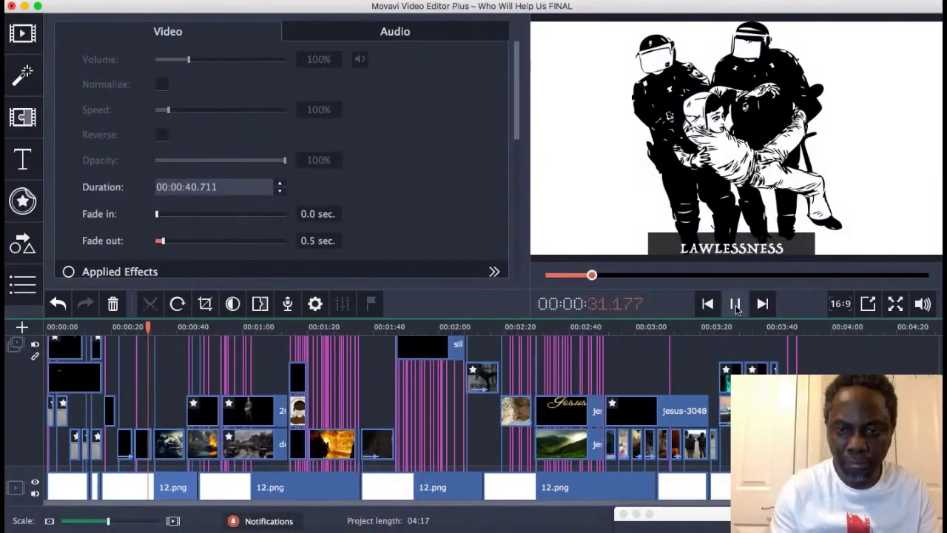
key("XF86AudioLowerVolume")
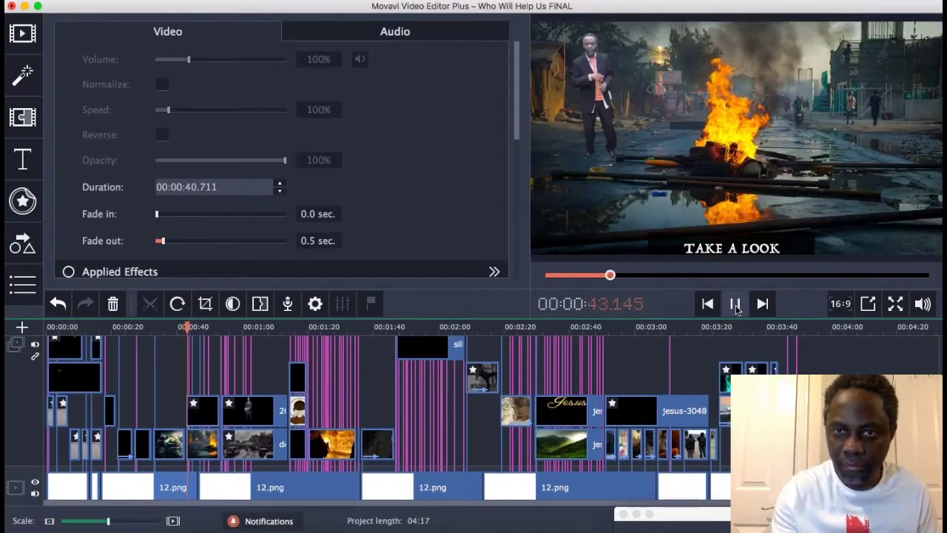
left_click(736, 304)
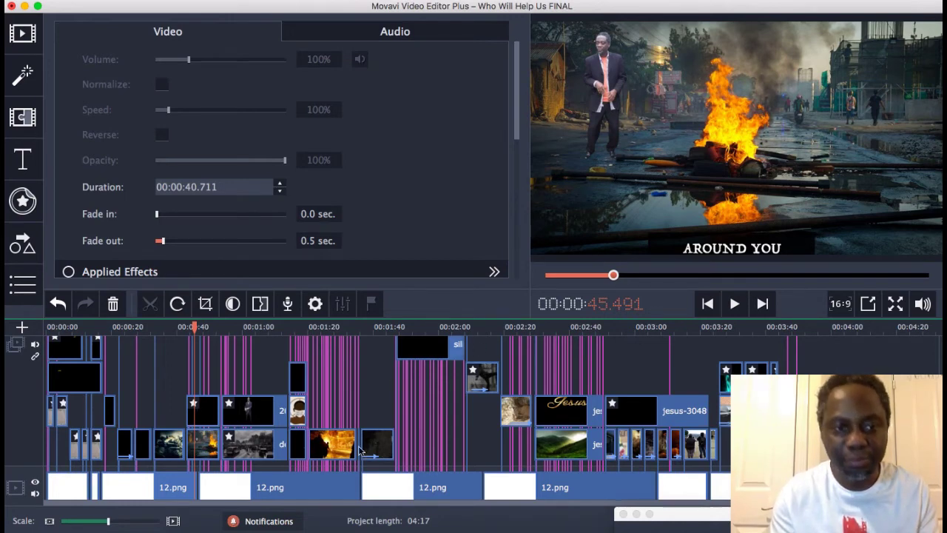
Enlarge the singer's picture-in-picture clip, reposition it over the burning street image and apply the overlay changes
double_click(207, 411)
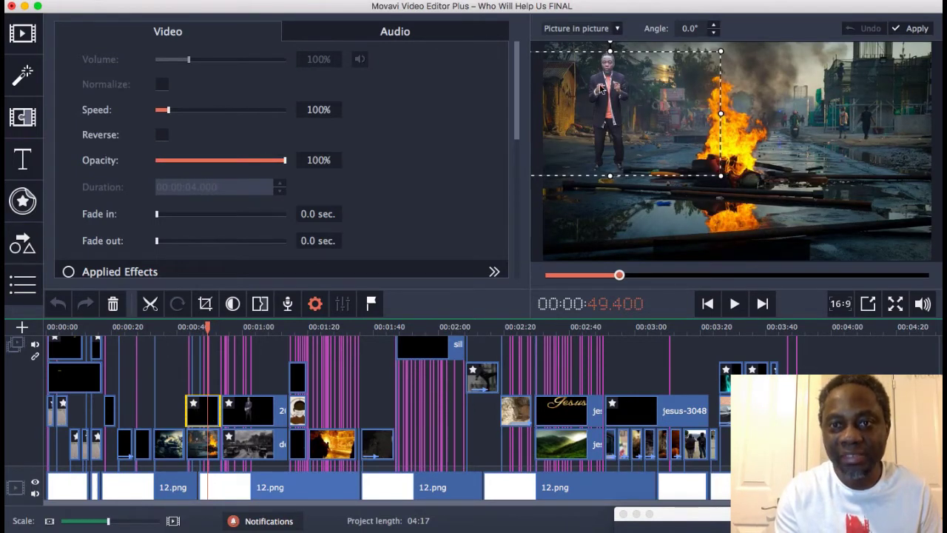
left_click_drag(718, 173, 729, 207)
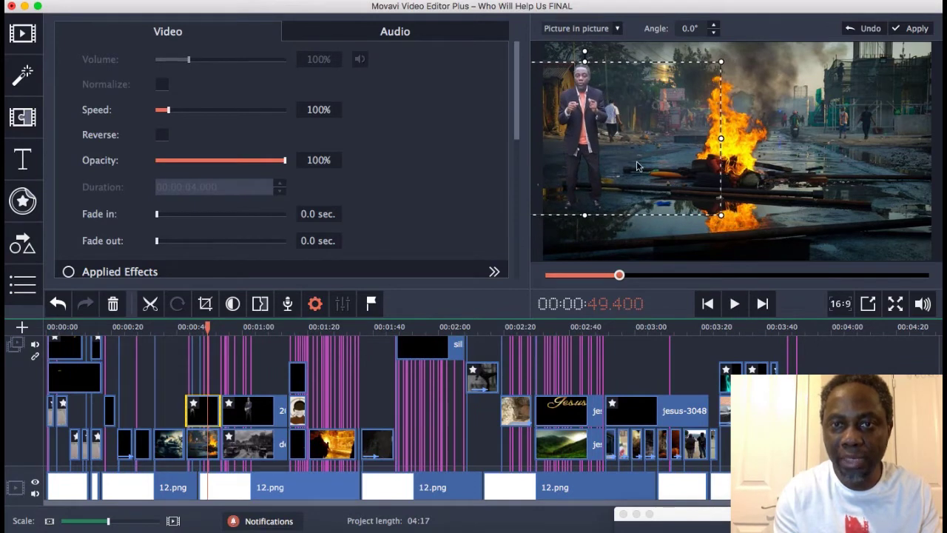
mouse_move(619, 111)
left_mouse_down()
mouse_move(630, 96)
mouse_move(633, 110)
left_mouse_up()
left_click_drag(632, 103, 631, 107)
left_click_drag(750, 189, 743, 183)
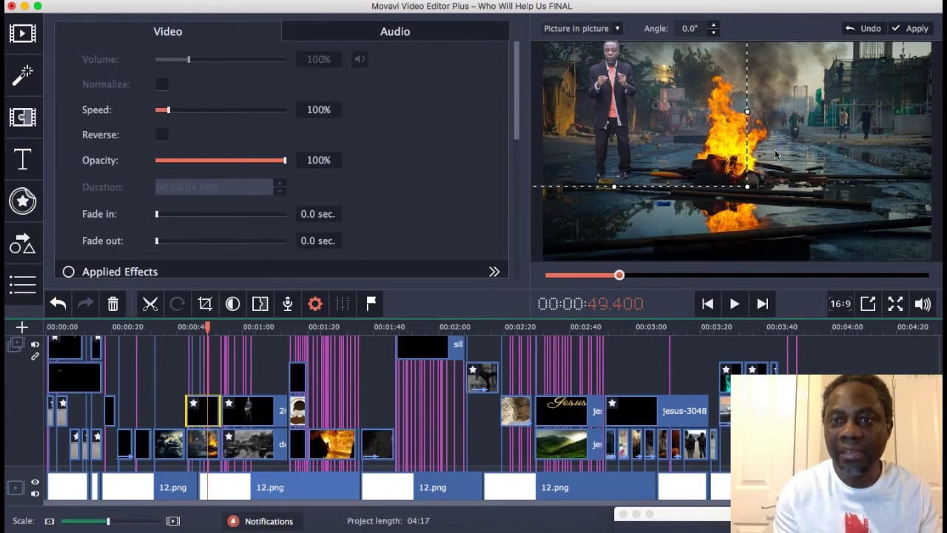
left_click(209, 443)
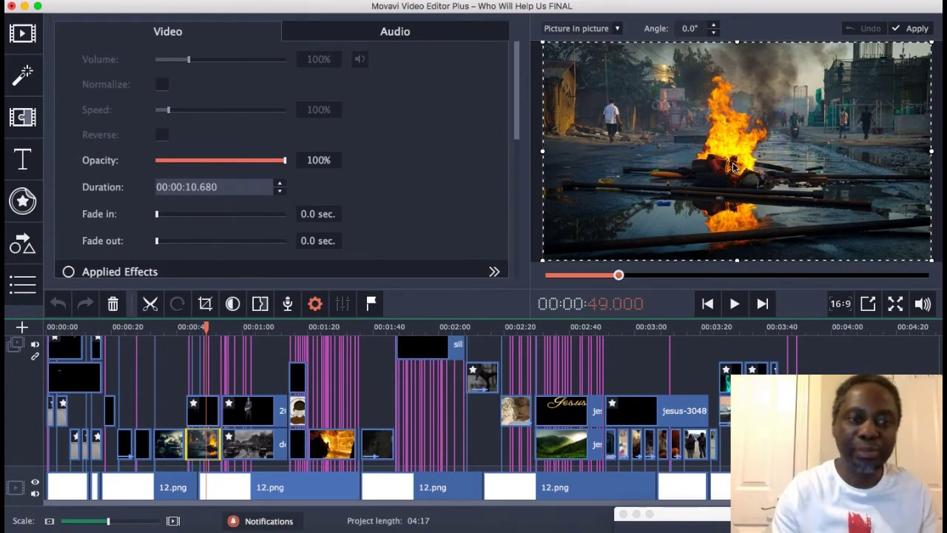
left_click(210, 406)
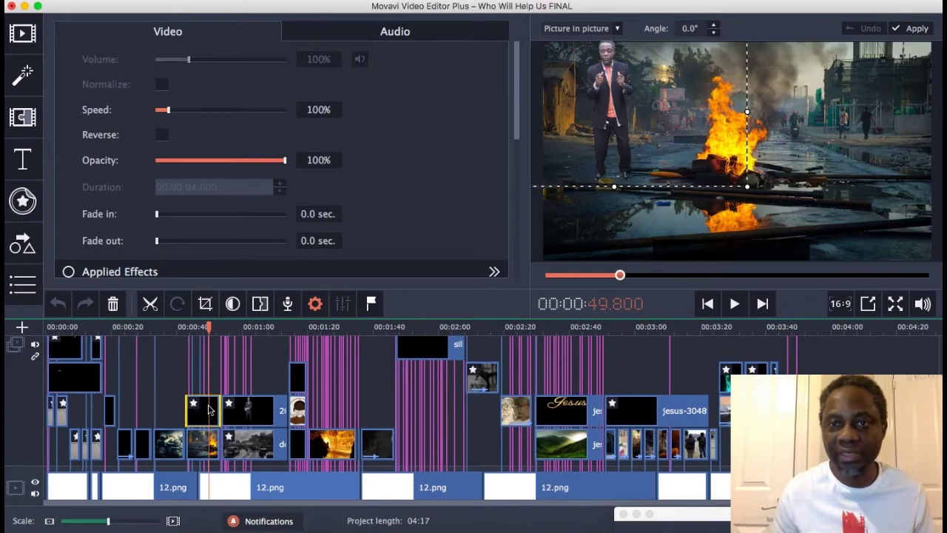
left_click(915, 28)
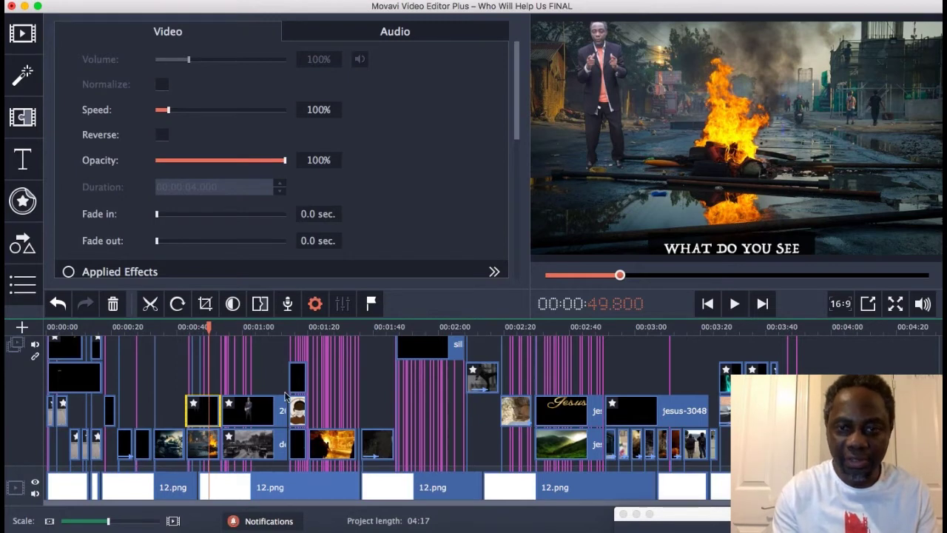
Open the "WHAT DO YOU SEE" title clip on the titles track
scroll(285, 396, "up", 1)
scroll(285, 396, "up", 5)
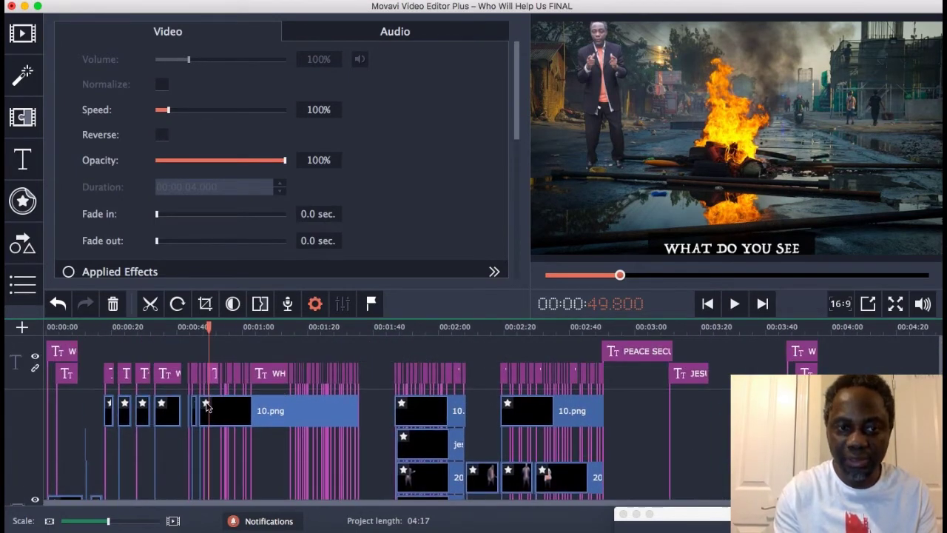
left_click(126, 521)
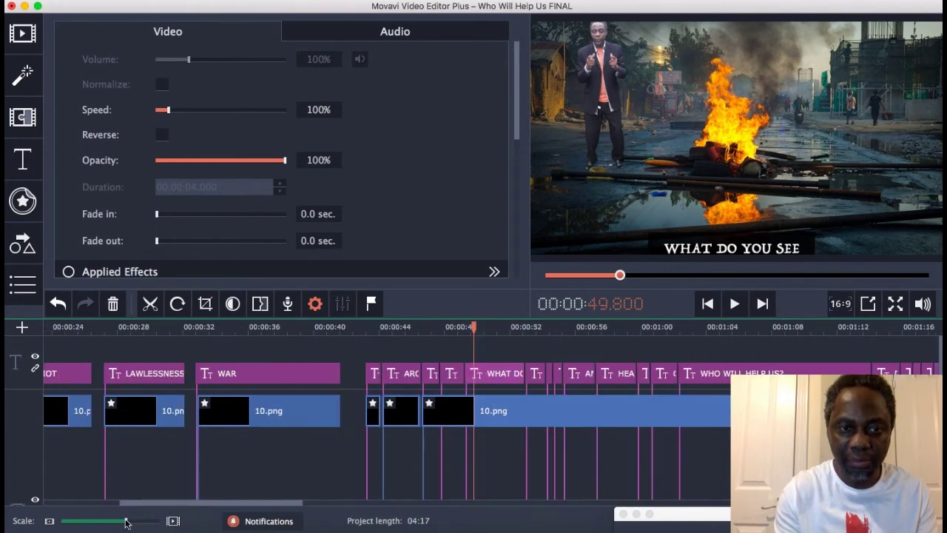
double_click(494, 380)
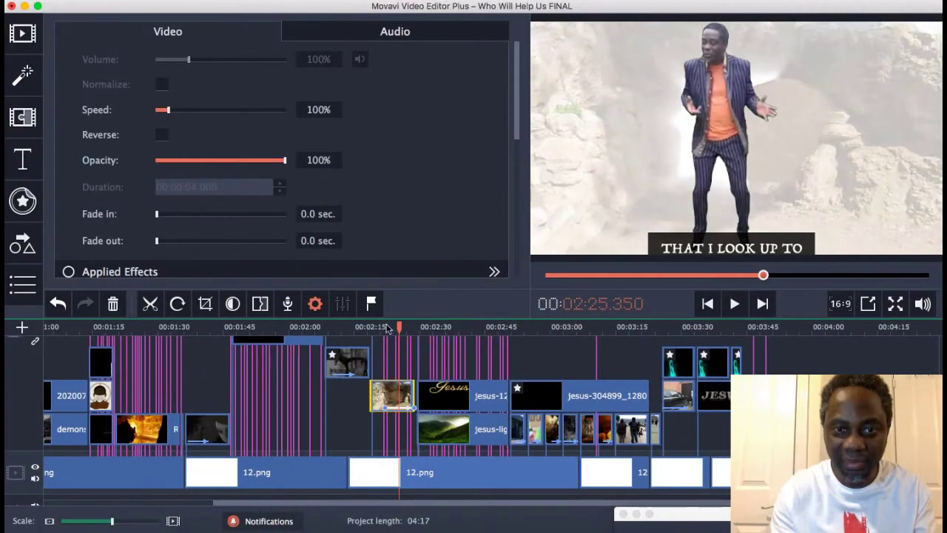
Play the tomb video with the singer overlay from 02:22.200, lower the sound volume and return the playhead to 02:19.800
left_click(384, 327)
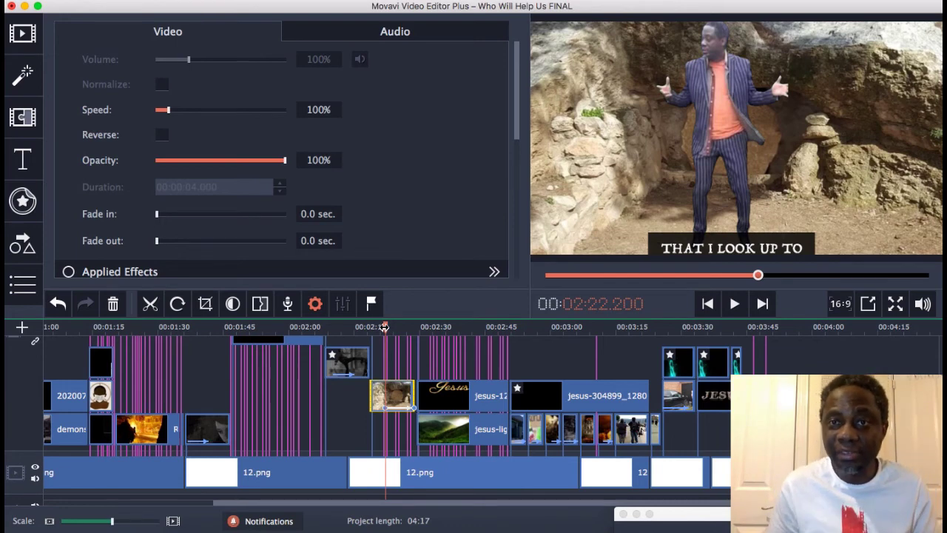
key("space")
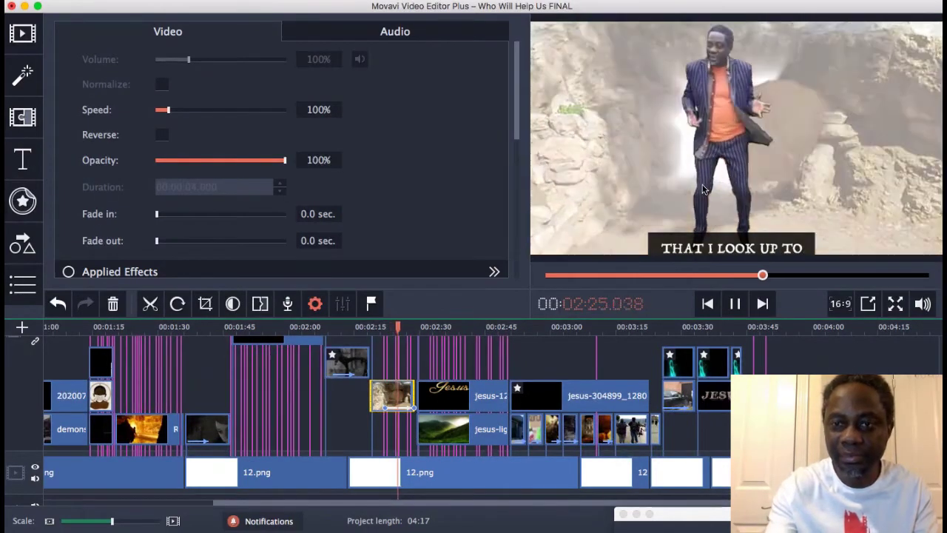
key("XF86AudioLowerVolume")
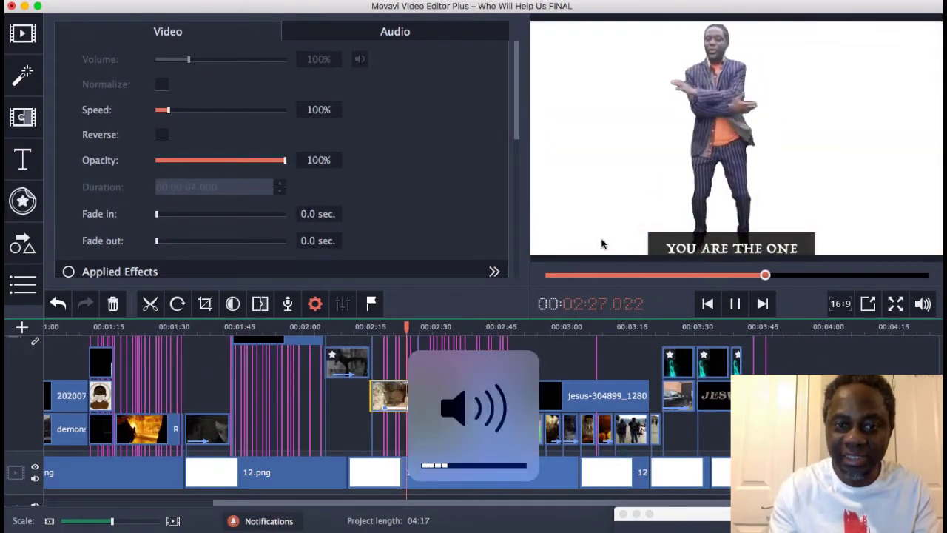
key("space")
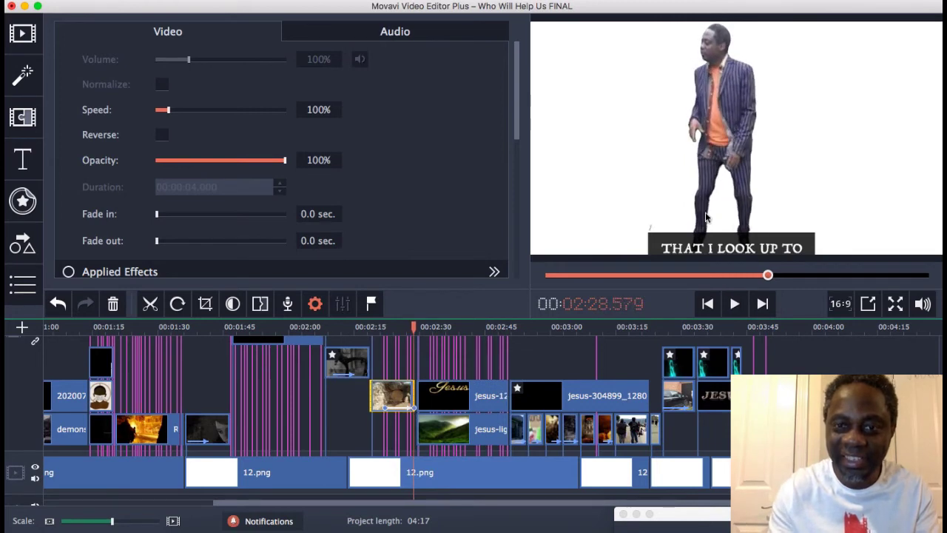
left_click(410, 327)
left_click_drag(394, 329, 375, 333)
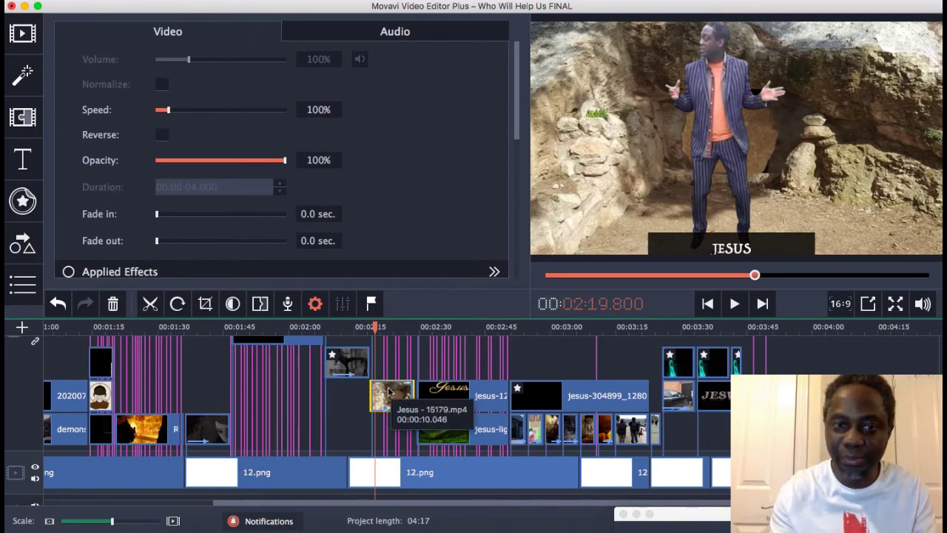
Select the singer's overlay clip above the tomb video and shift the figure's position within the frame
scroll(398, 362, "right", 2)
scroll(398, 362, "up", 3)
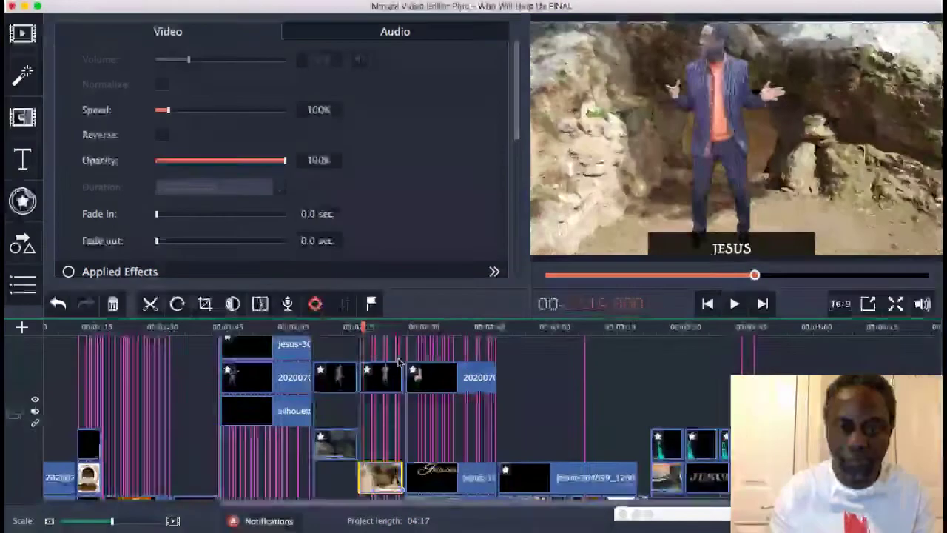
left_click(386, 383)
left_click_drag(731, 136, 788, 119)
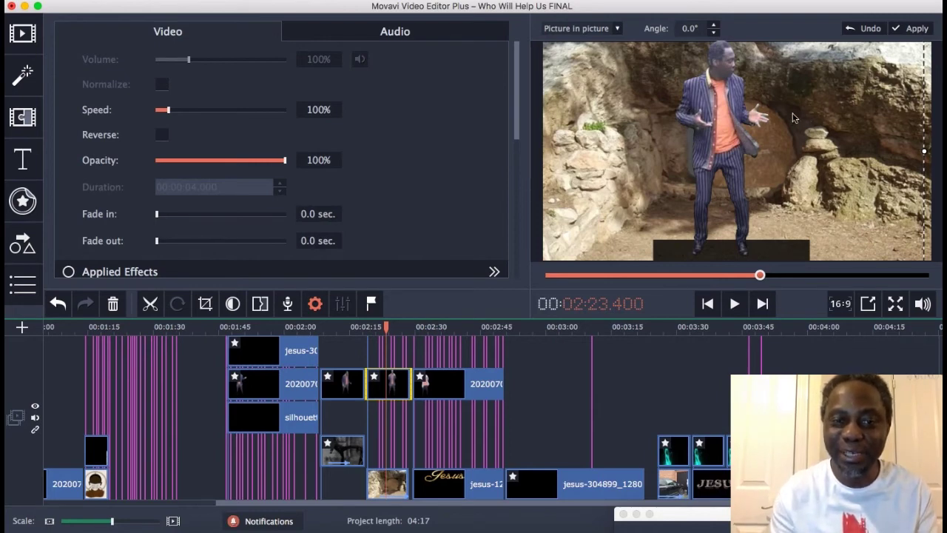
Move the playhead back over the tomb scene and play the singer's overlay up to 02:27.617
left_click(364, 327)
left_click(380, 328)
key("space")
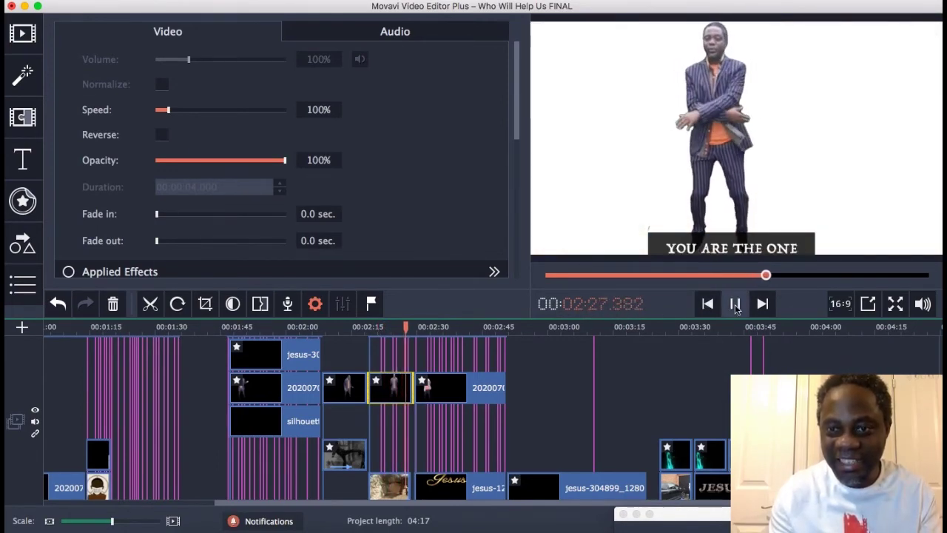
key("space")
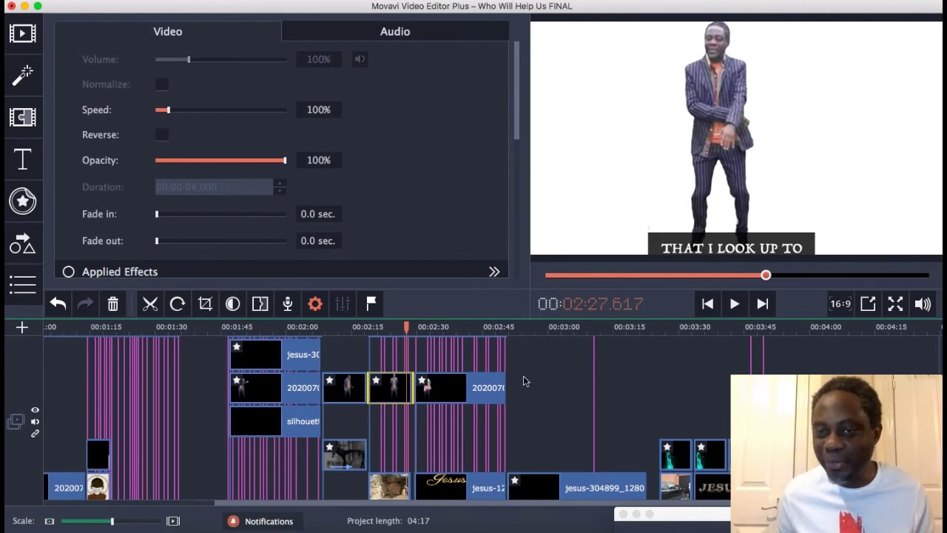